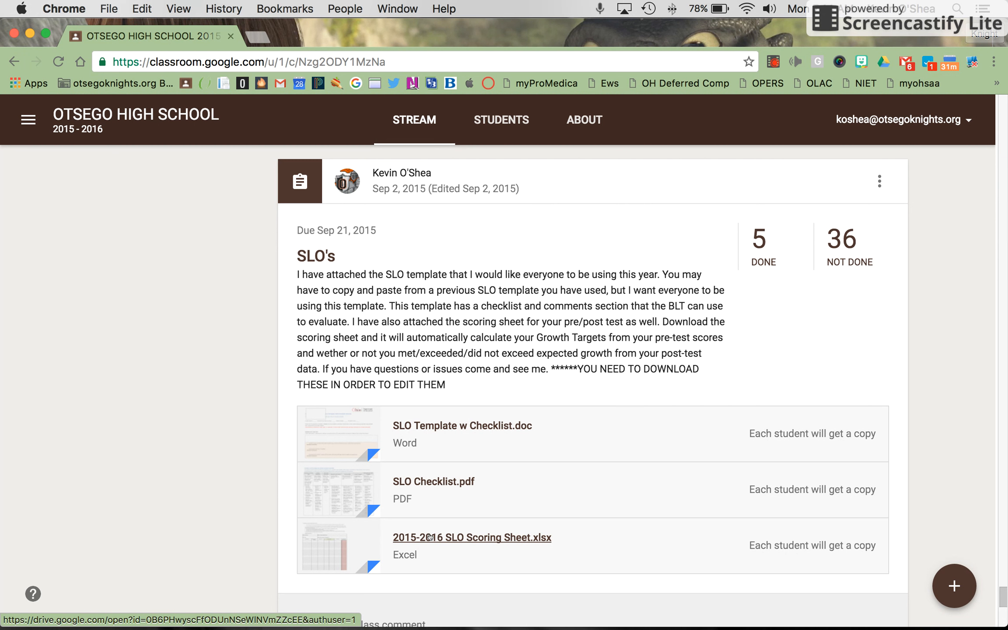
Open the 2015-2016 SLO Scoring Sheet.xlsx attachment from the SLO's assignment in its own Google Drive tab
click(430, 537)
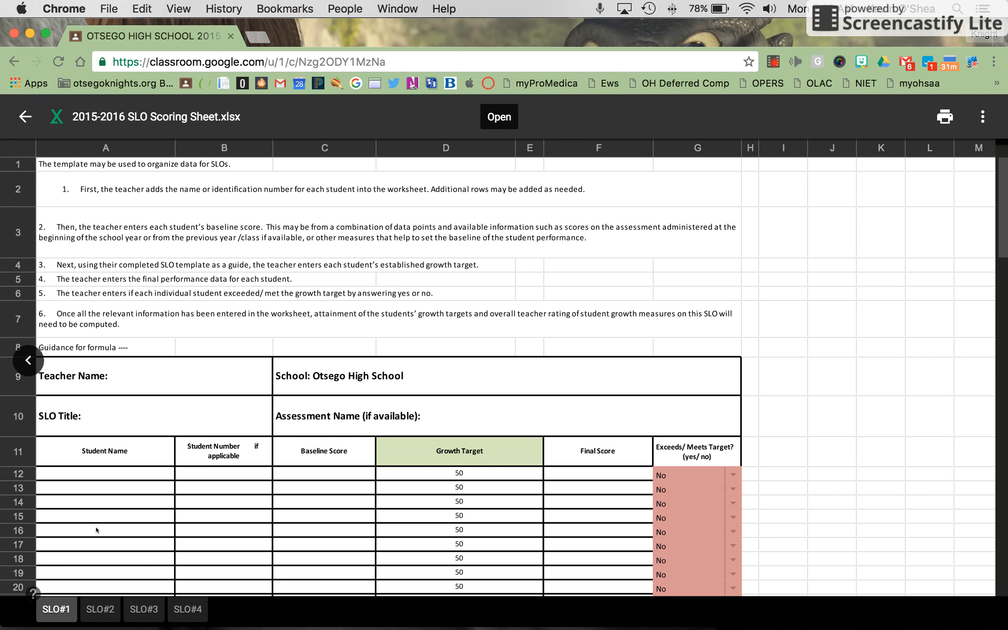
click(116, 474)
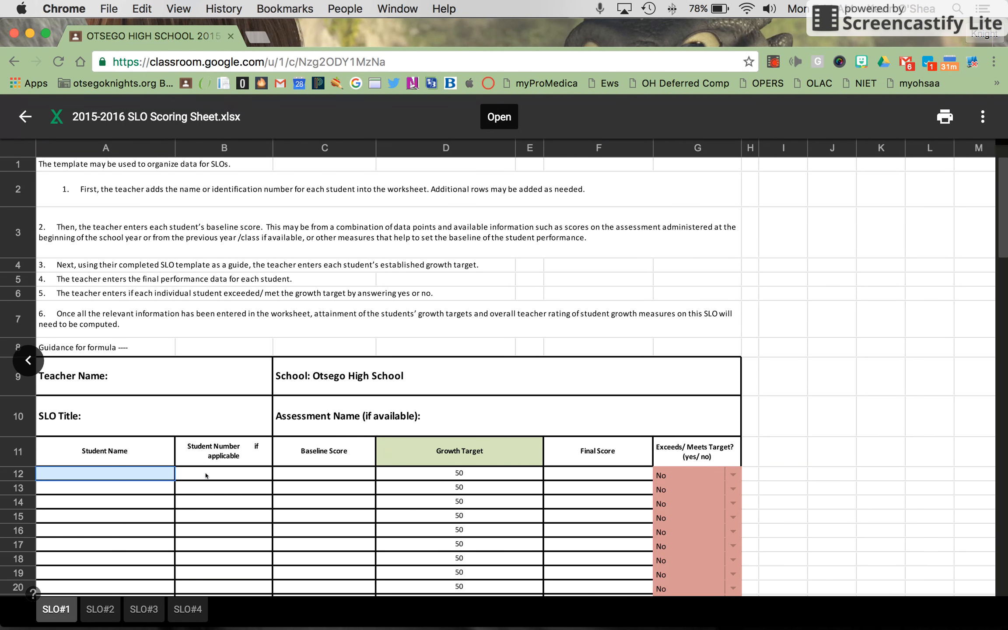
click(499, 117)
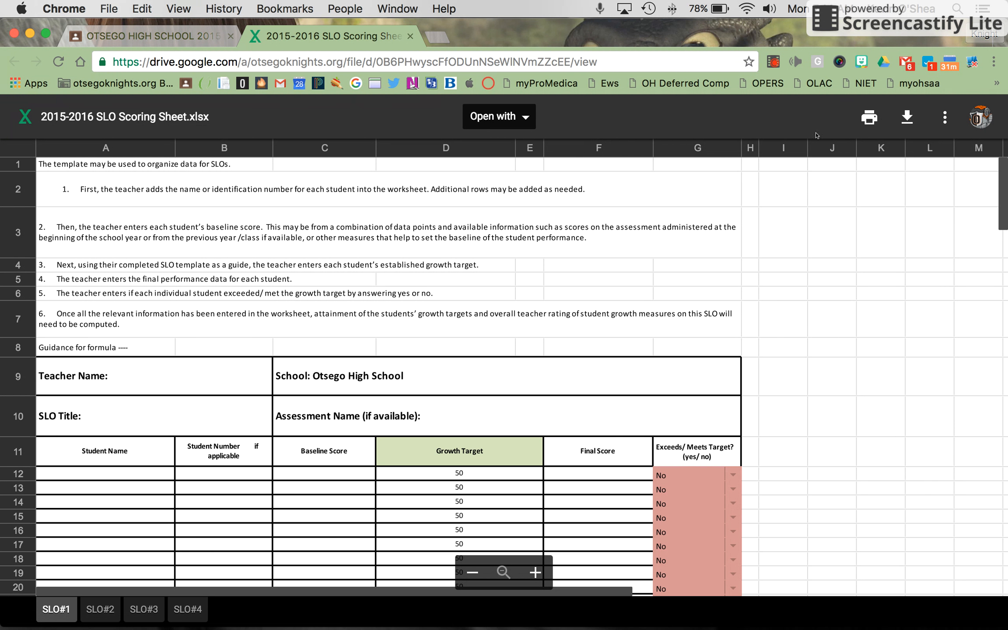
Download the SLO scoring sheet and open the downloaded workbook in Excel
click(907, 116)
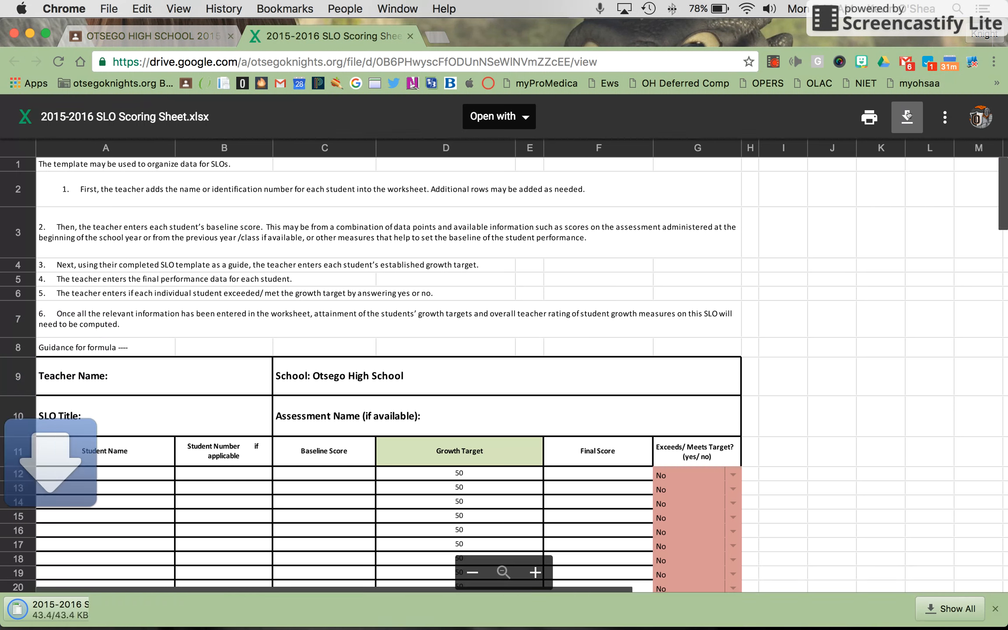
click(68, 610)
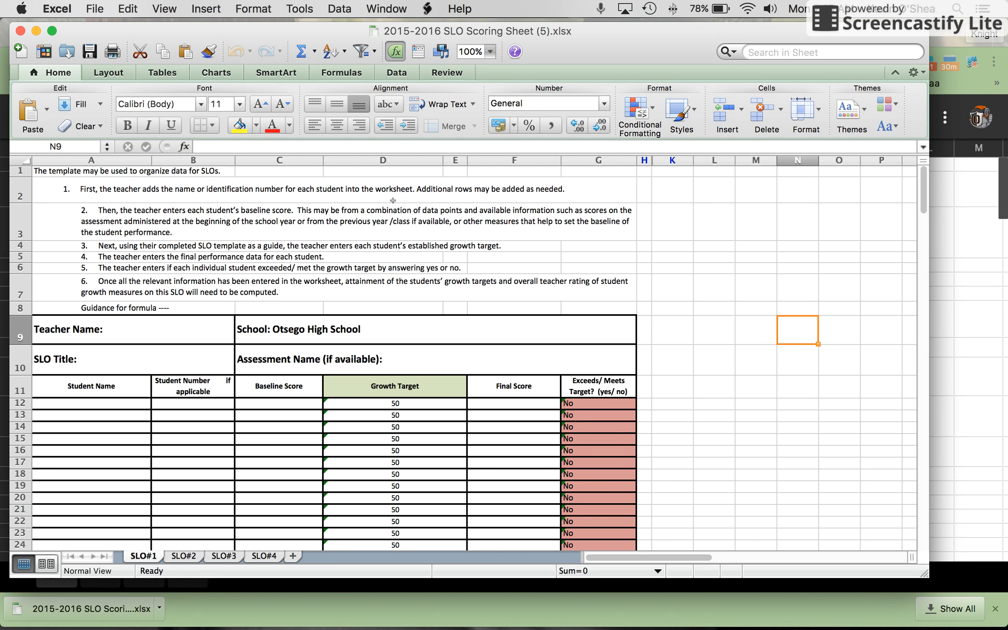
drag(260, 33, 283, 30)
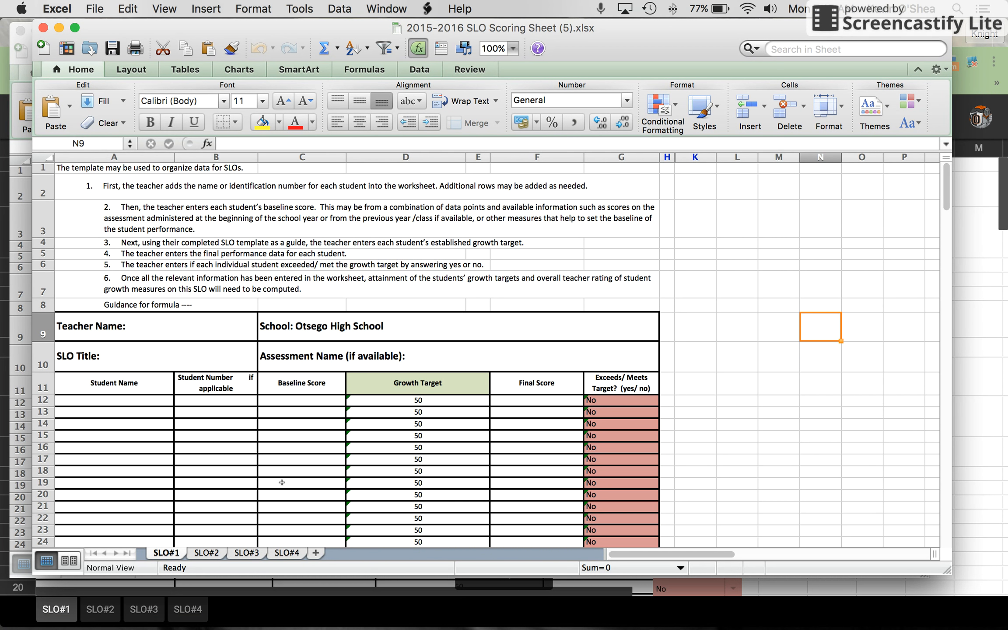
Inspect the Growth Target formula in cell D12, especially its maximum score, without changing it
click(424, 401)
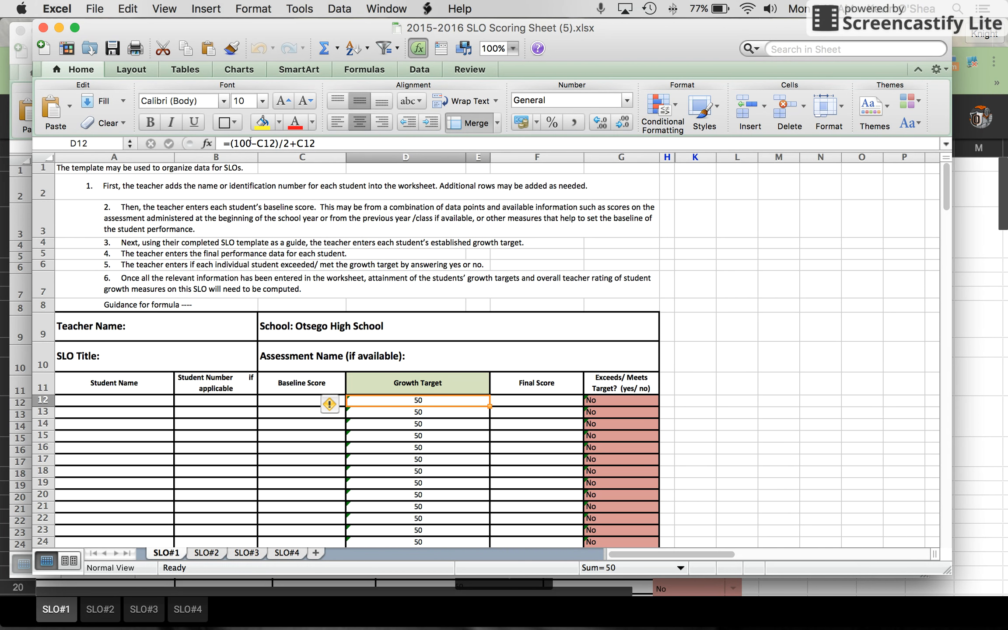
double_click(406, 399)
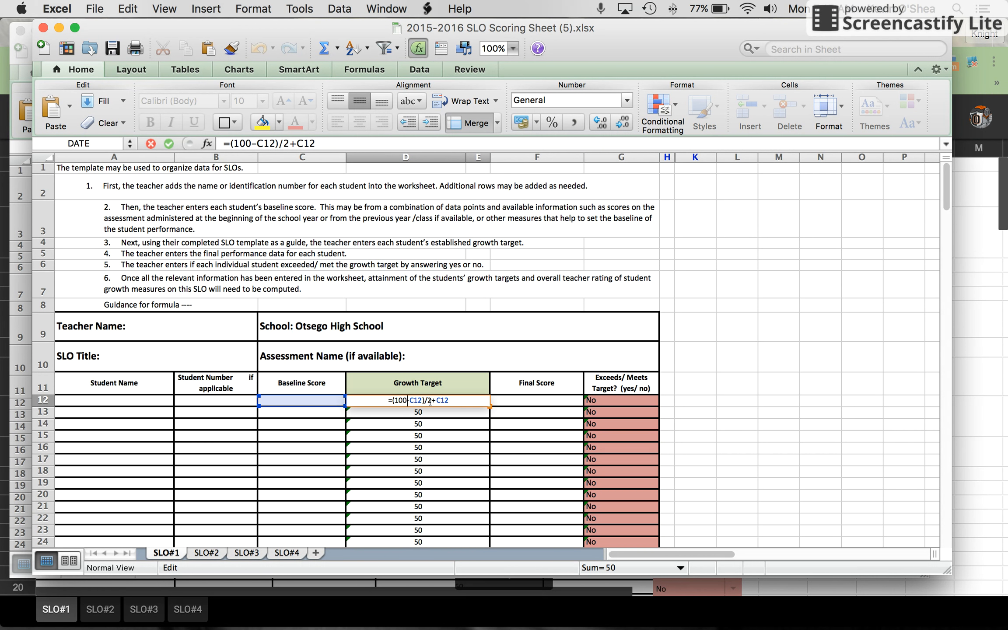
drag(393, 400, 408, 399)
key(Return)
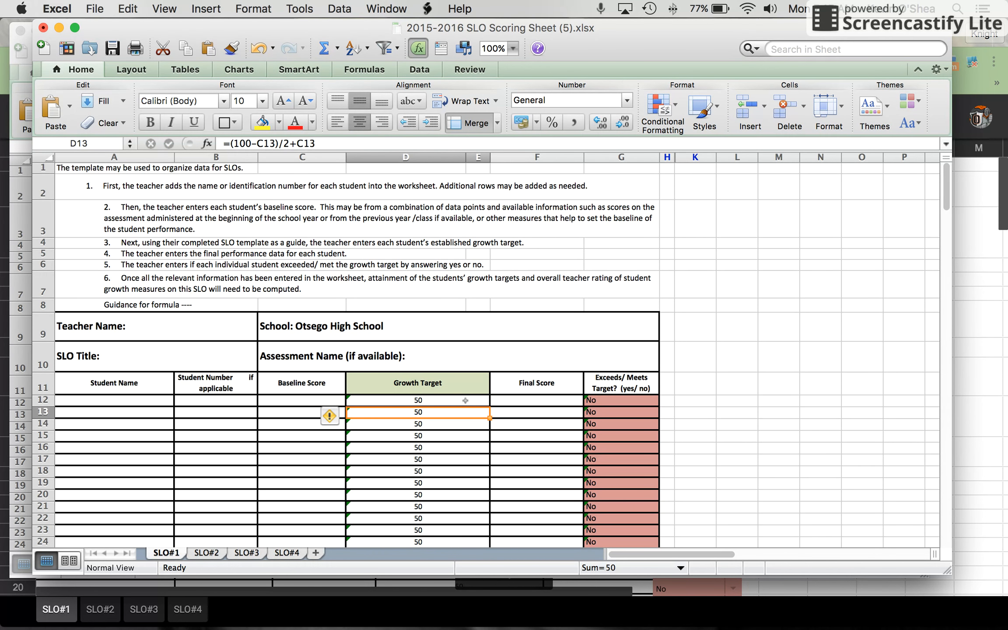
Enter a sample baseline score of 10 and a final score of 56 for the first student in row 12
click(304, 397)
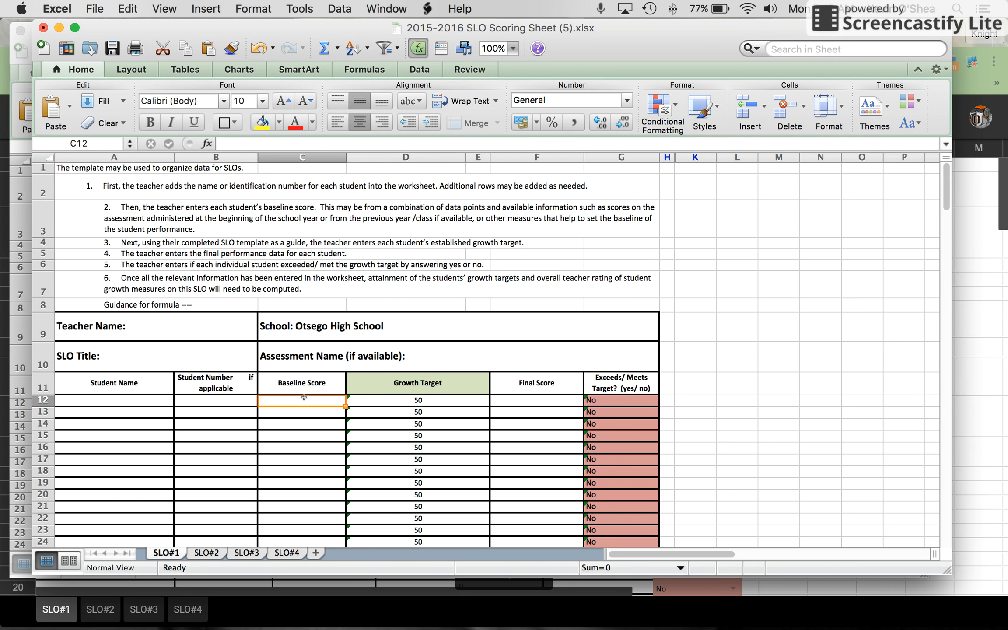
text(10)
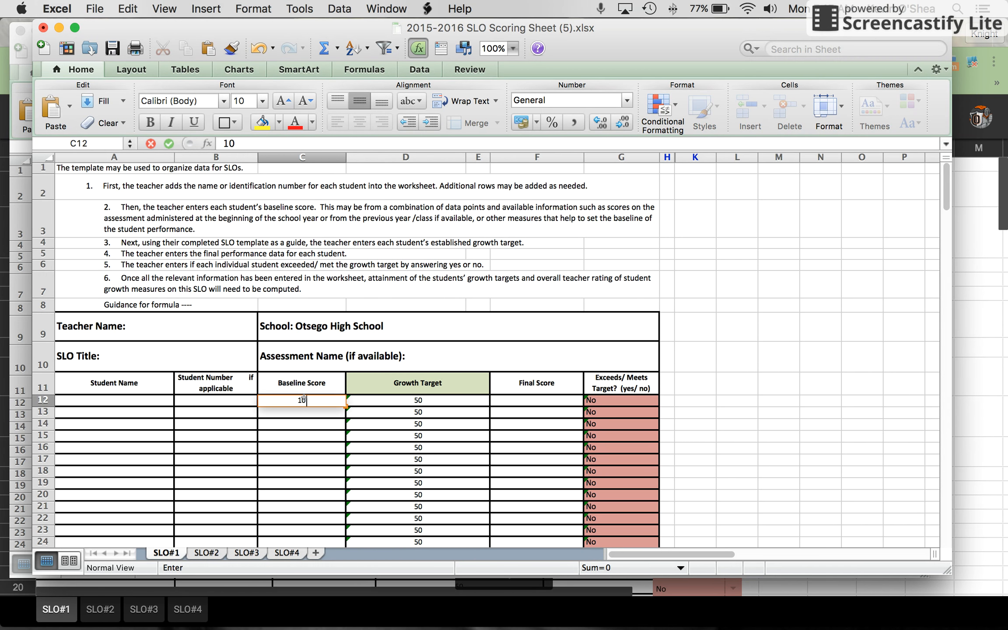
key(Tab)
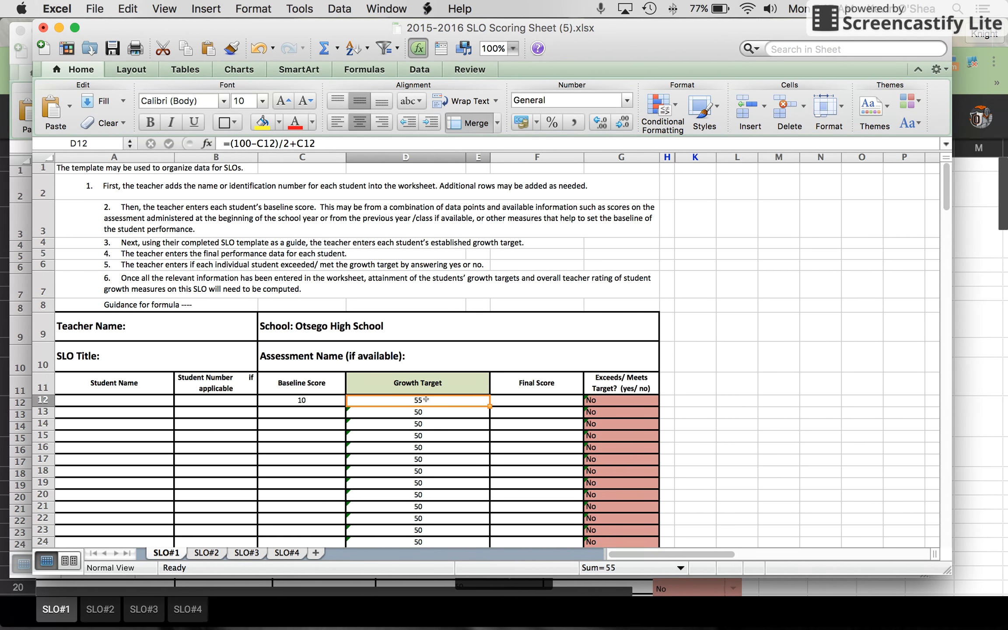
click(524, 400)
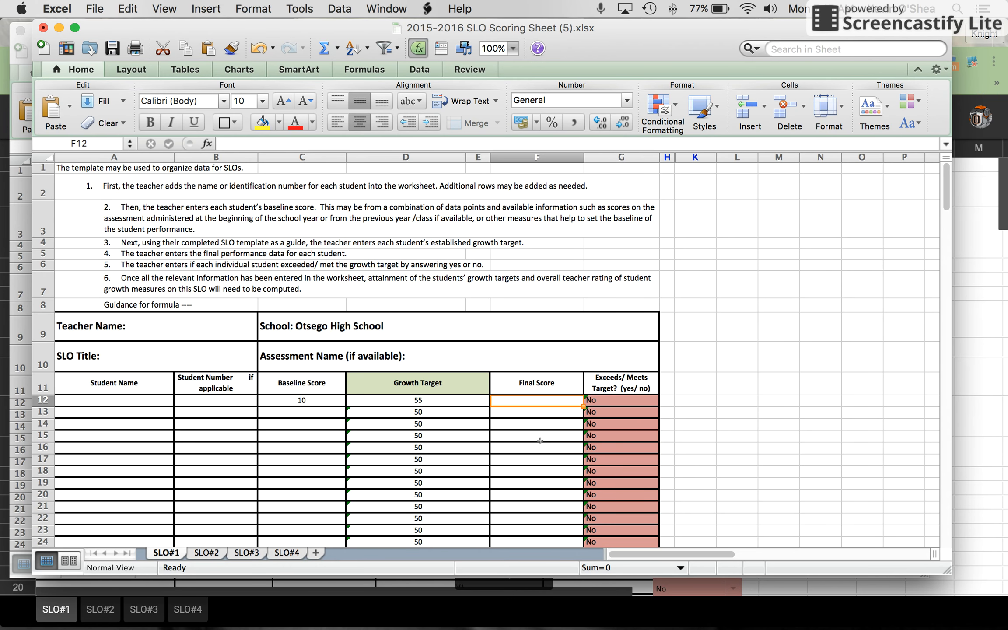
text(56)
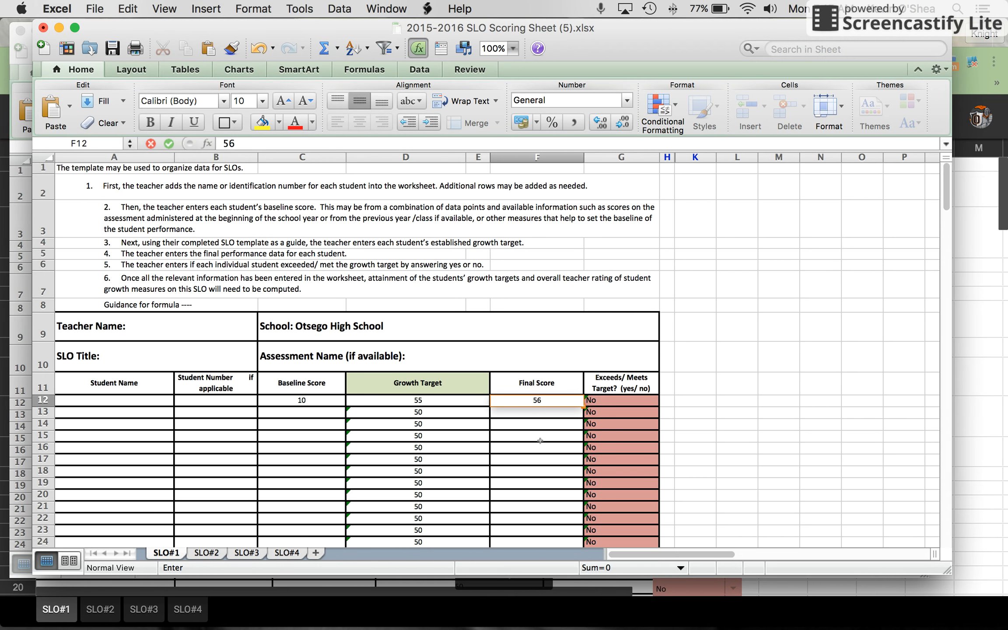
key(Return)
click(616, 399)
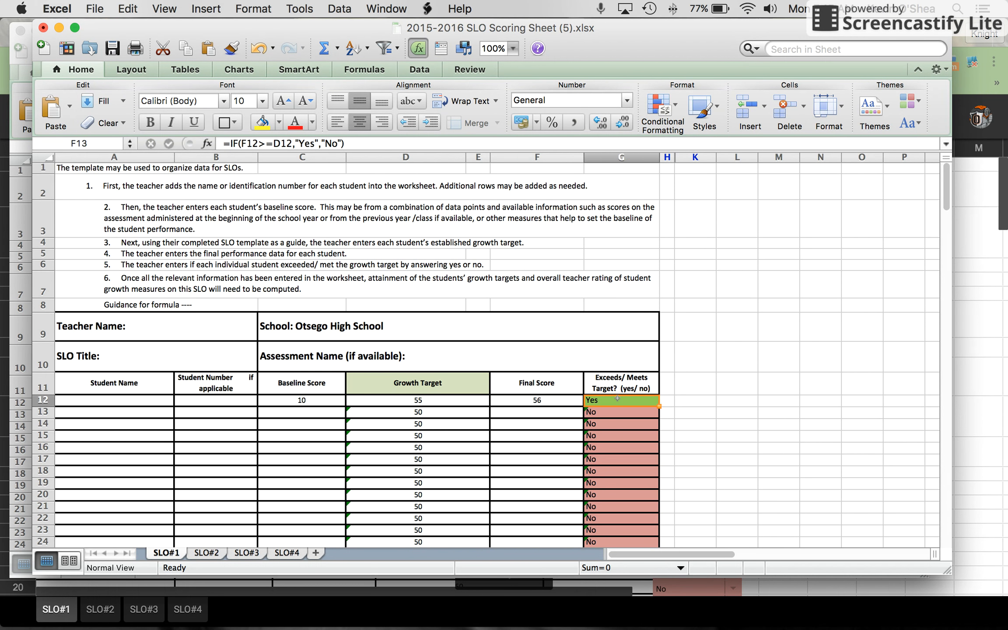
Clear the sample final score and baseline score from row 12
click(542, 400)
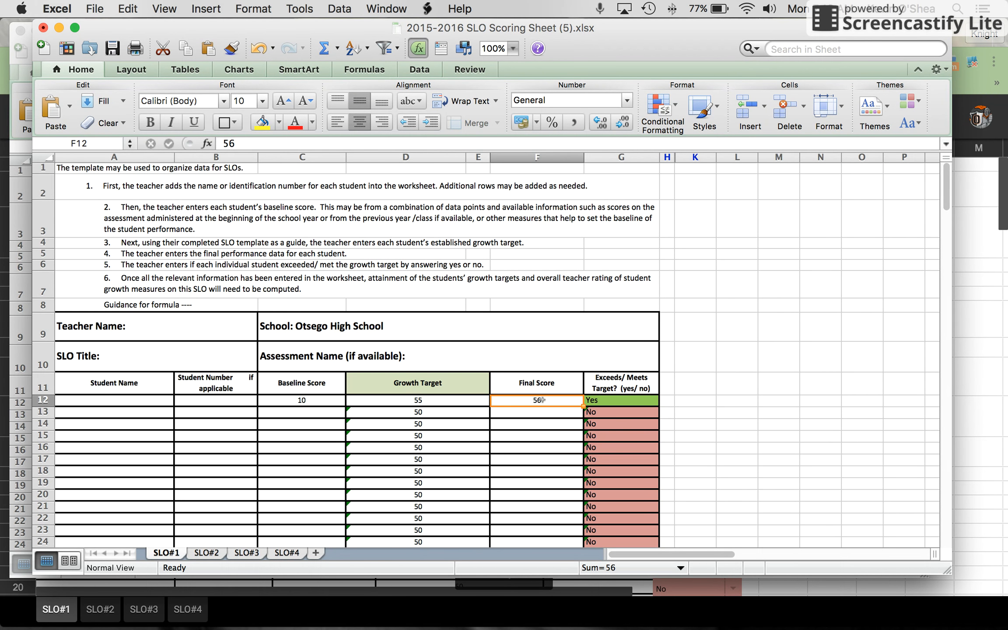
key(BackSpace)
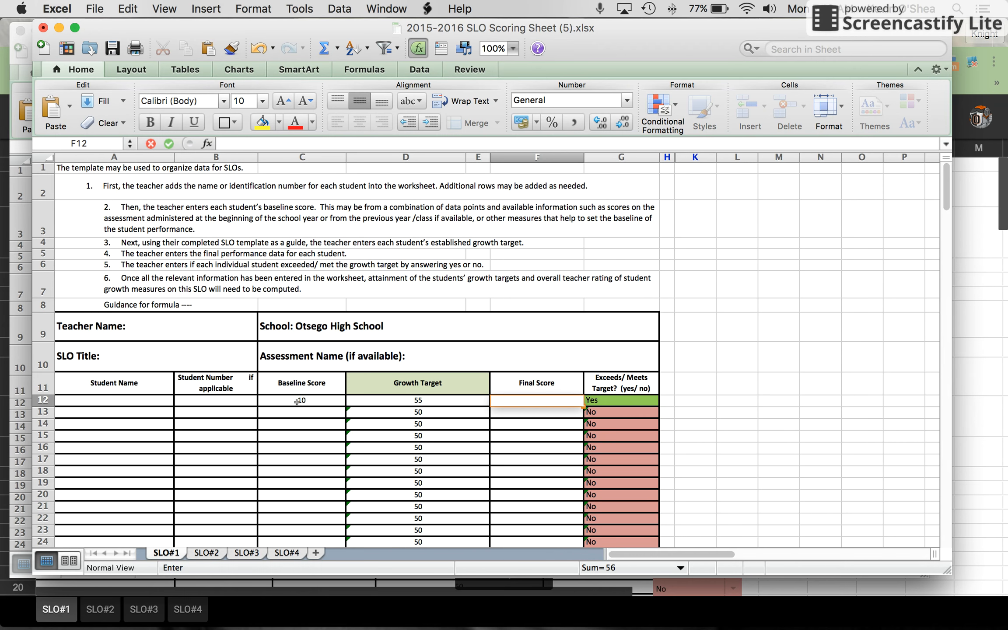
click(301, 400)
key(BackSpace)
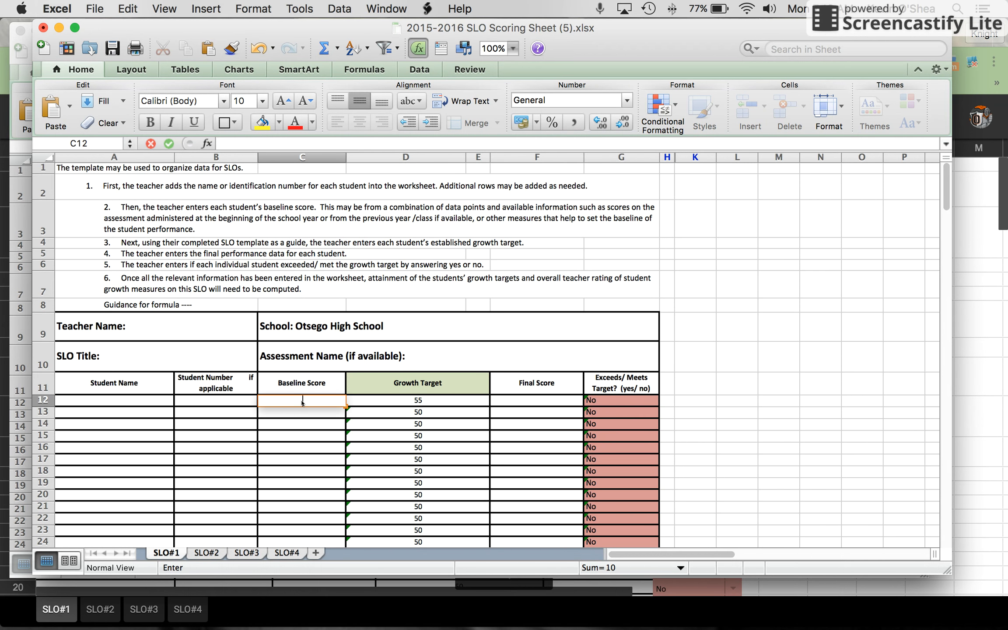
Change the maximum score in the D12 Growth Target formula to 30, giving =(30-C12)/2+C12
click(401, 399)
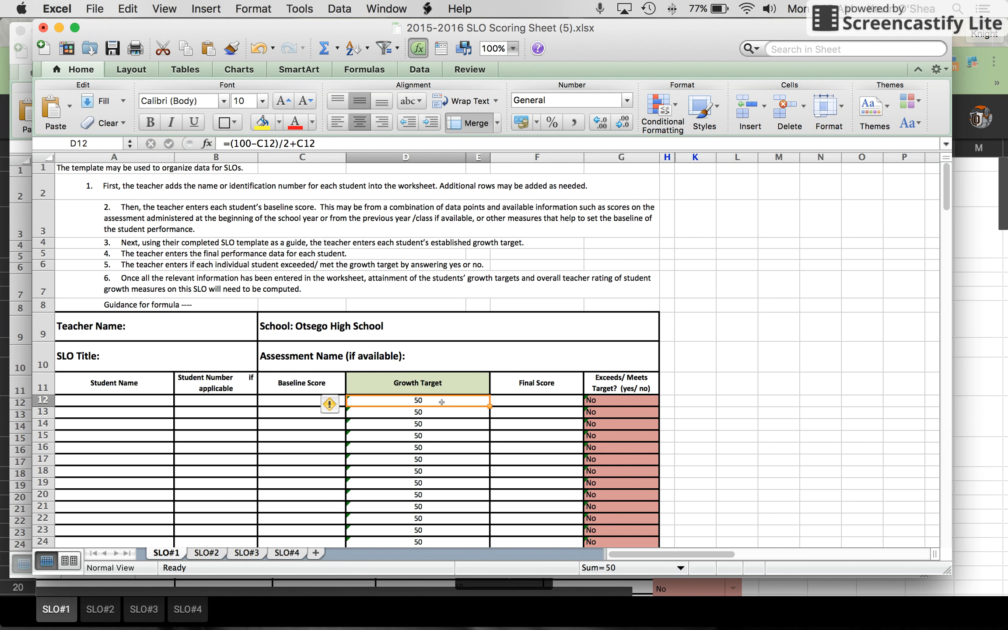
double_click(420, 400)
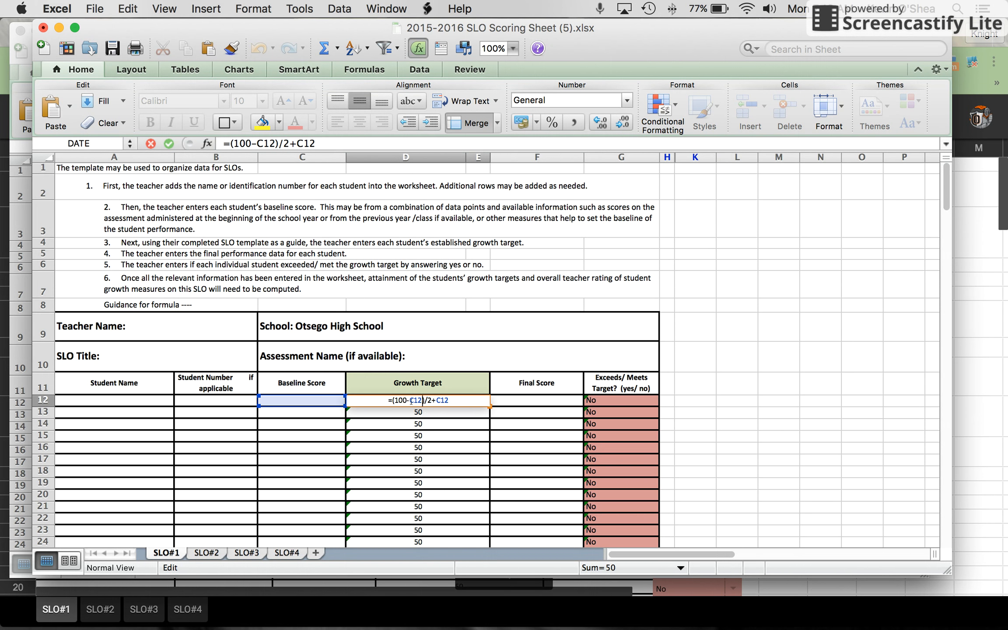
key(BackSpace)
key(BackSpace)
key(BackSpace)
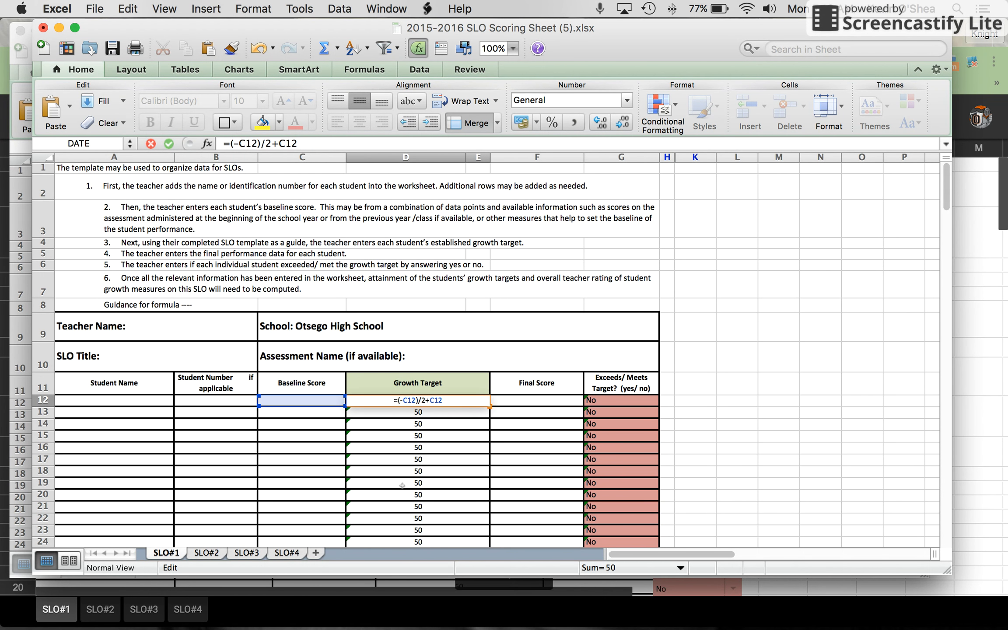
text(30)
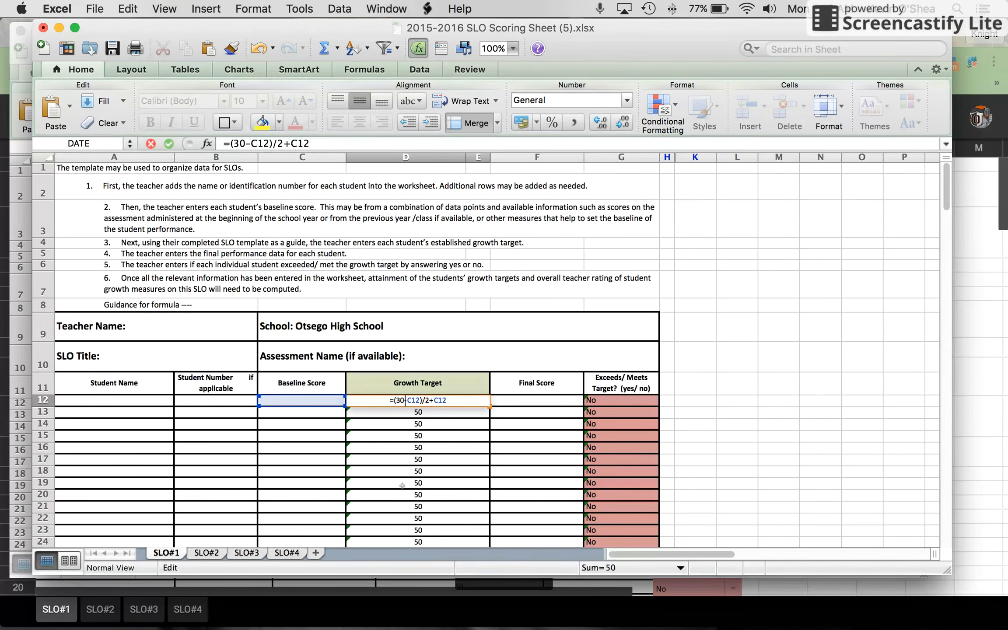
key(Return)
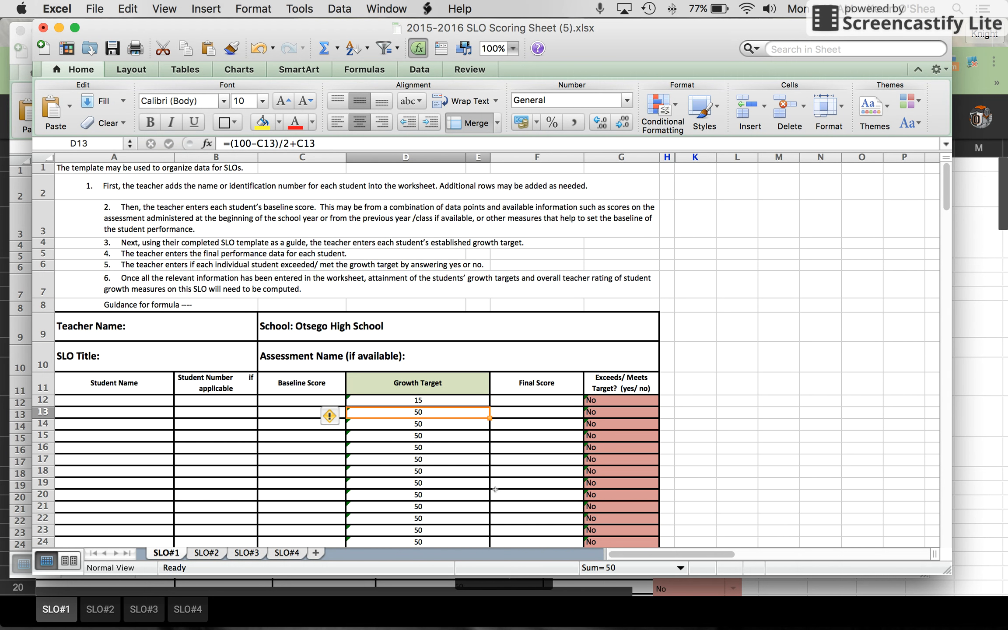
Fill the D12 Growth Target formula down through row 149 and check the copied formulas in the first student rows
click(412, 402)
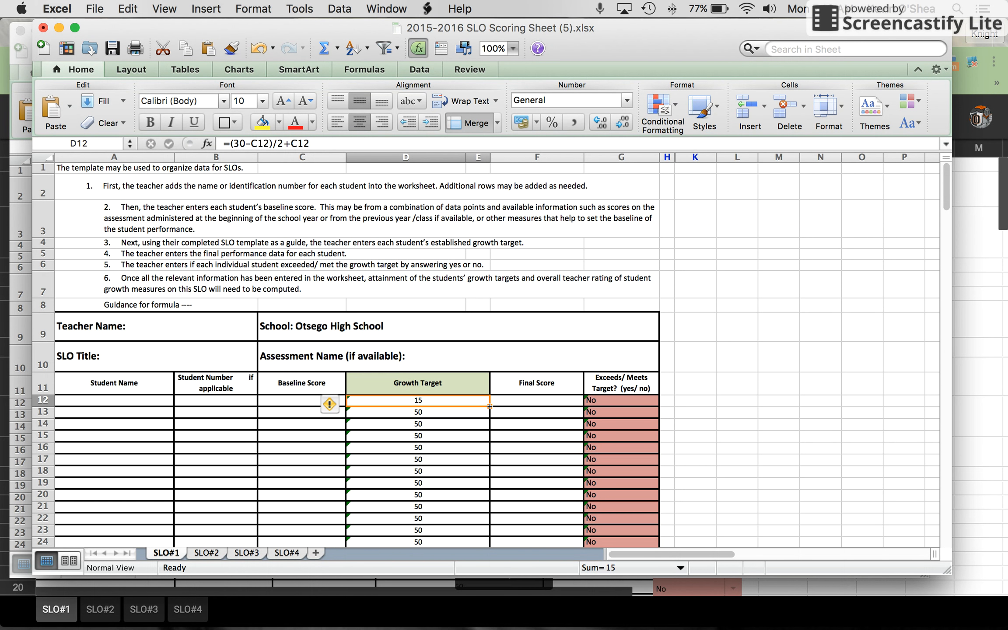
drag(490, 406, 462, 269)
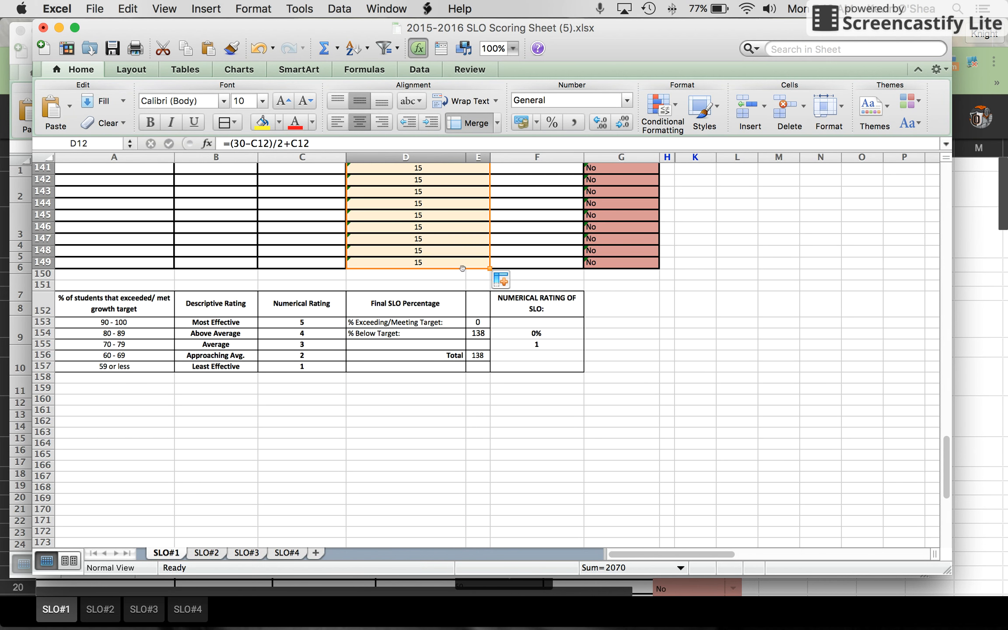
scroll(460, 236, up, 20)
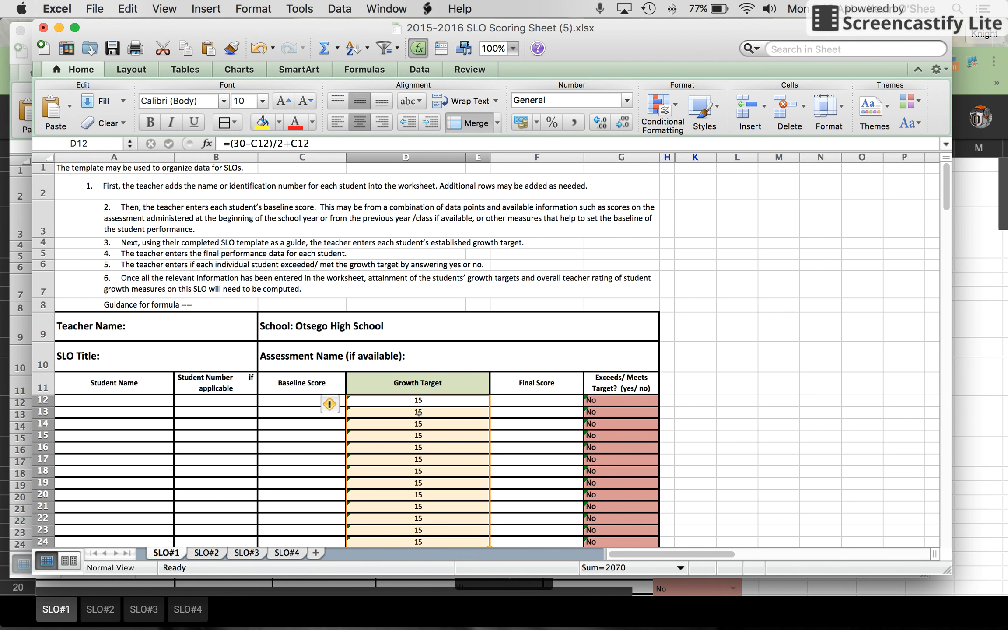
click(418, 413)
click(422, 436)
click(424, 457)
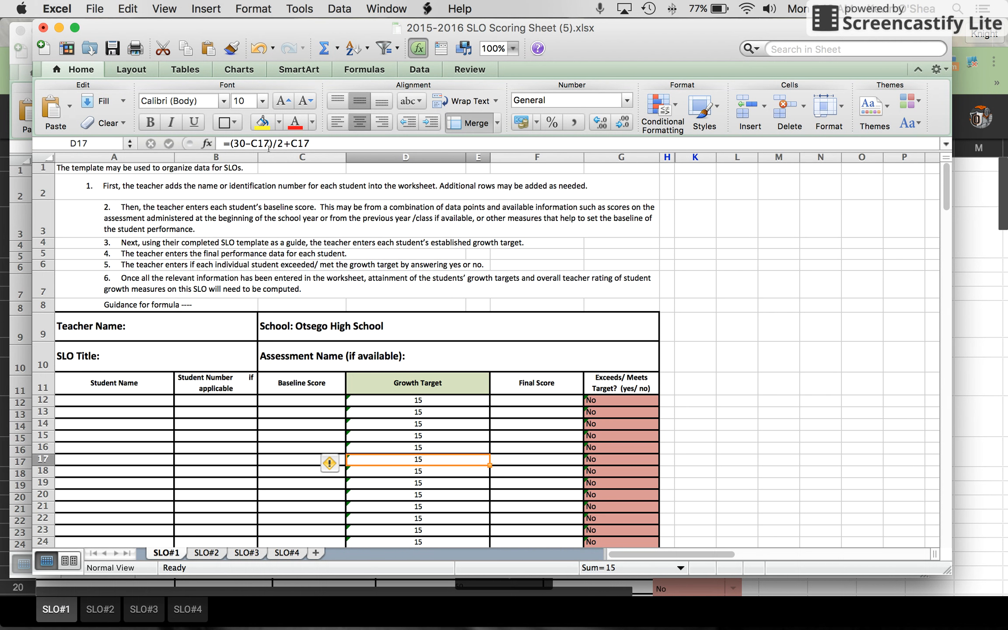
Set the maximum score in the D12 Growth Target formula to 150 and fill the formula down through row 17
click(412, 401)
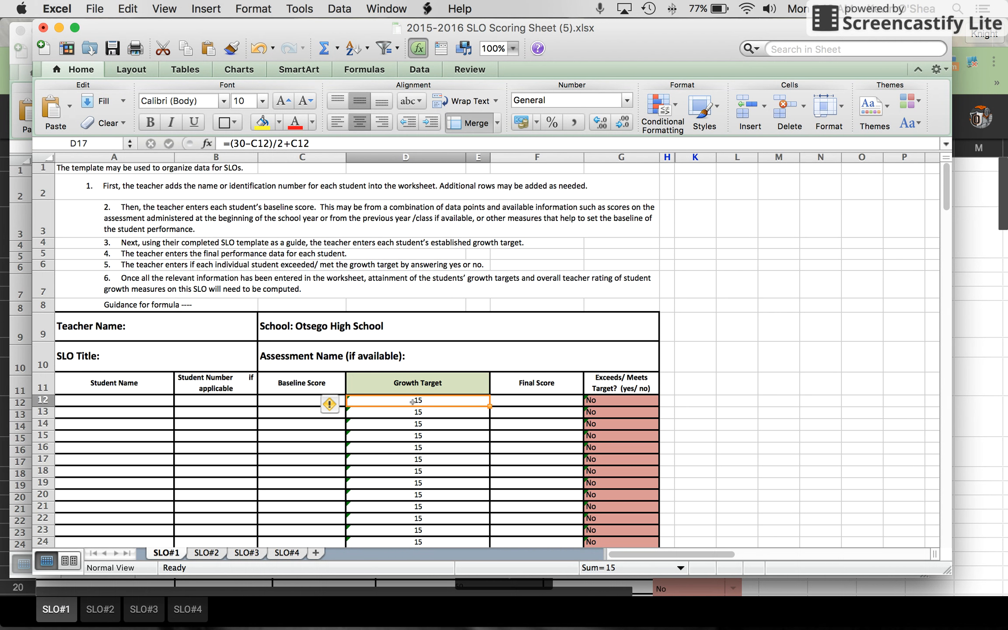
double_click(412, 400)
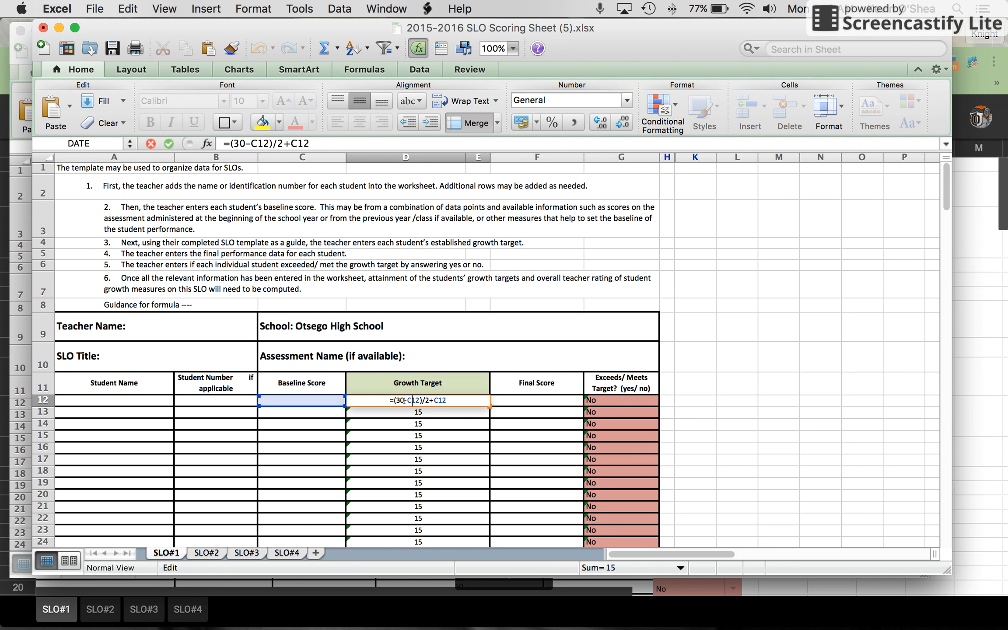
click(403, 400)
key(BackSpace)
key(BackSpace)
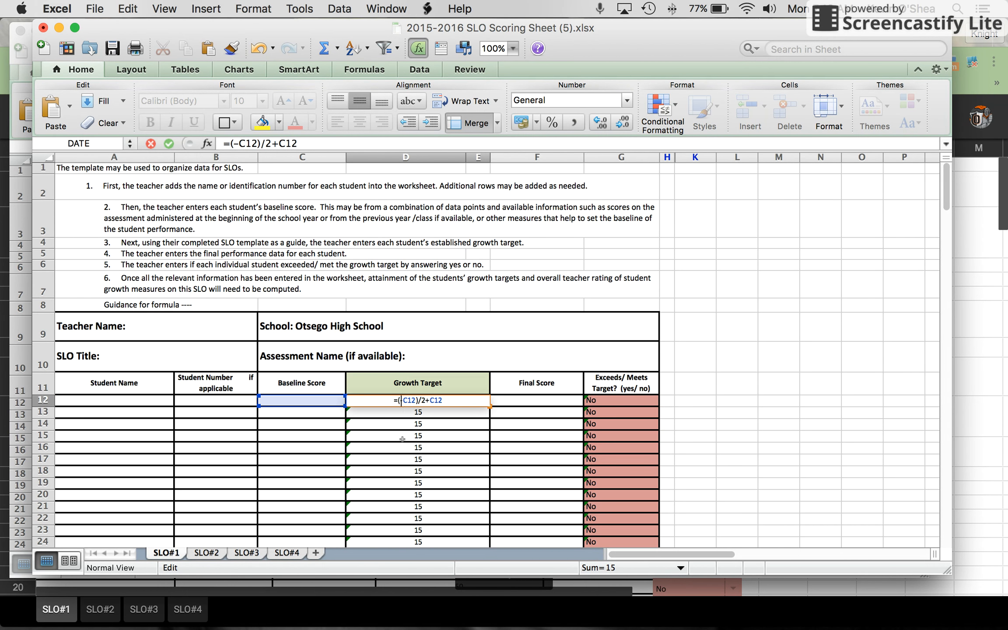
text(150)
key(Return)
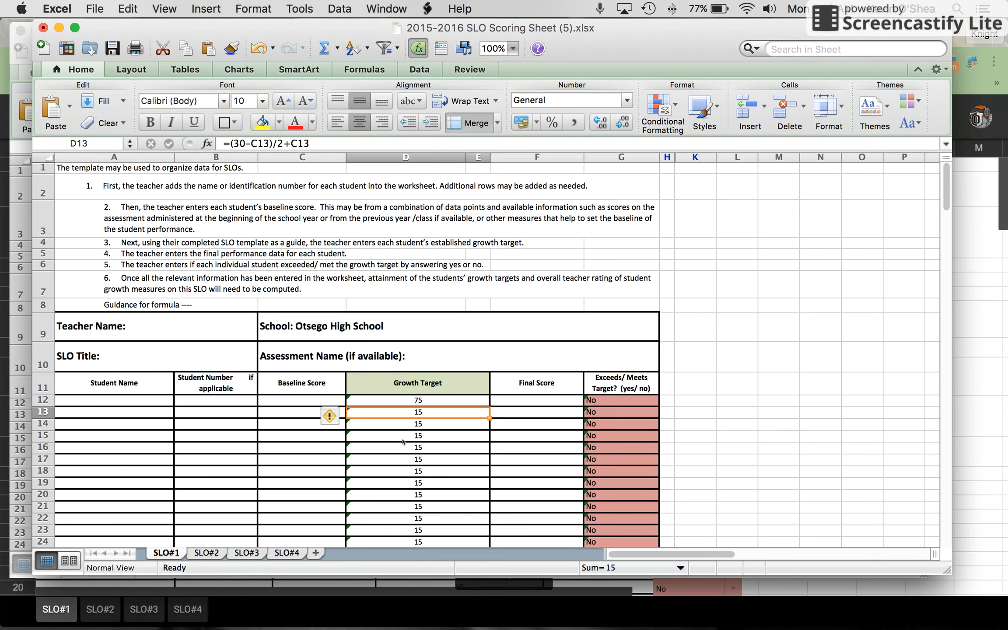
click(434, 399)
drag(490, 406, 487, 463)
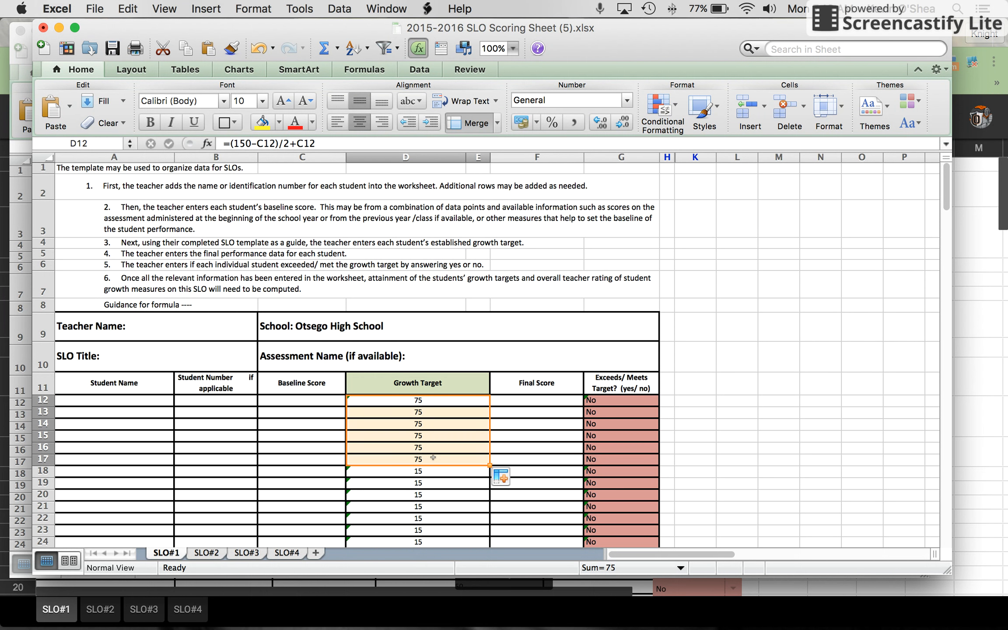
Set the maximum score in the D12 Growth Target formula to 100 and fill the formula down through row 149
click(434, 400)
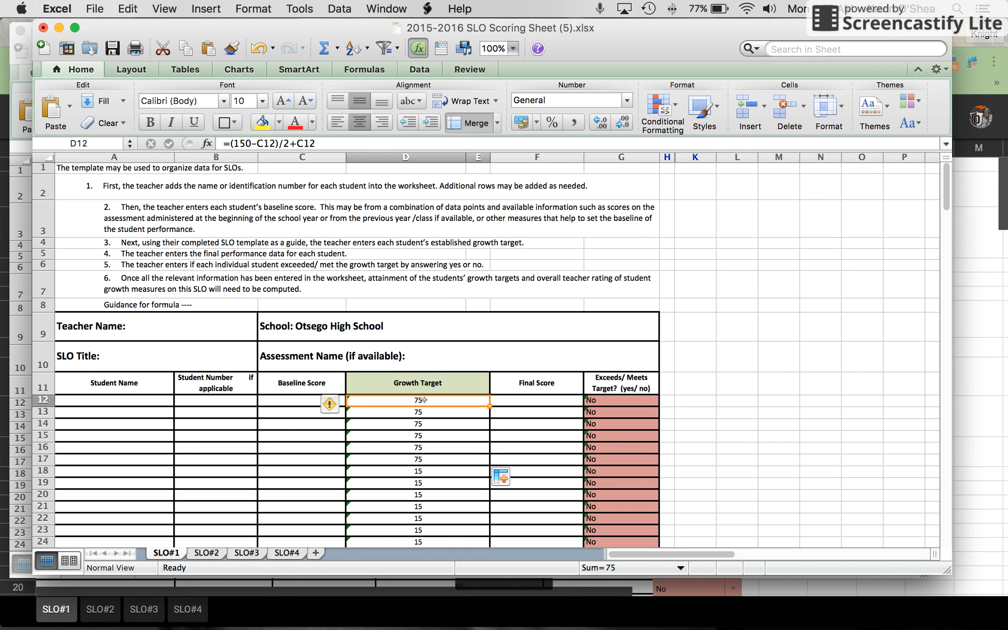
double_click(424, 400)
click(405, 401)
key(BackSpace)
key(BackSpace)
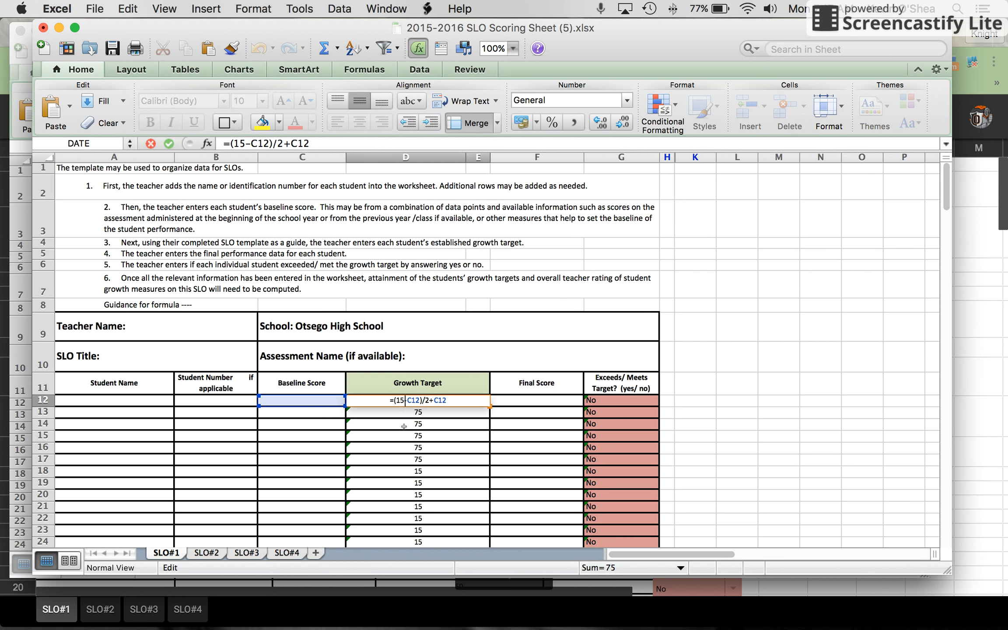
text(00+)
click(438, 423)
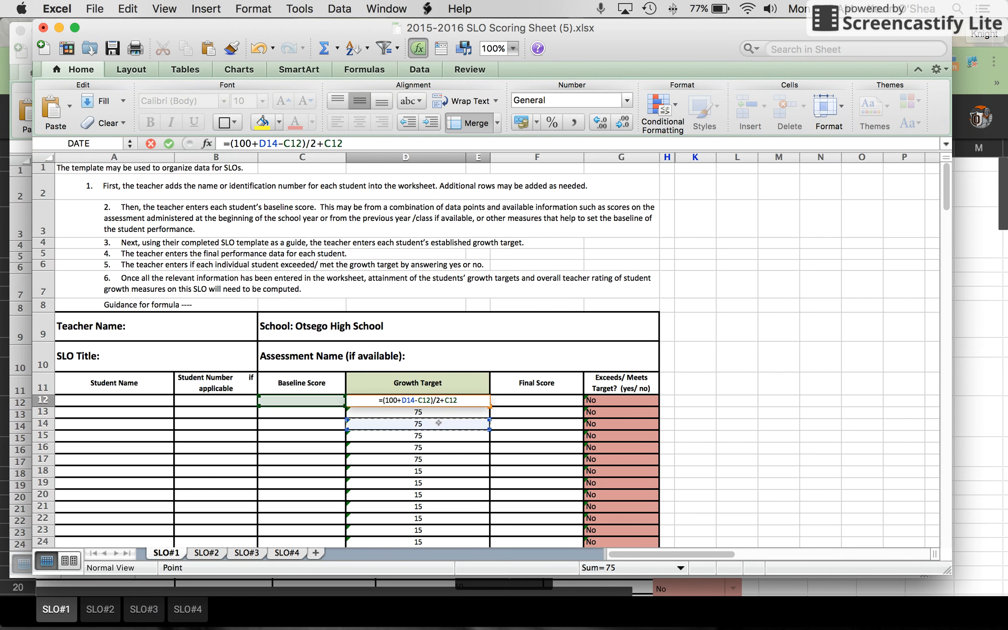
key(BackSpace)
key(BackSpace)
key(BackSpace)
key(BackSpace)
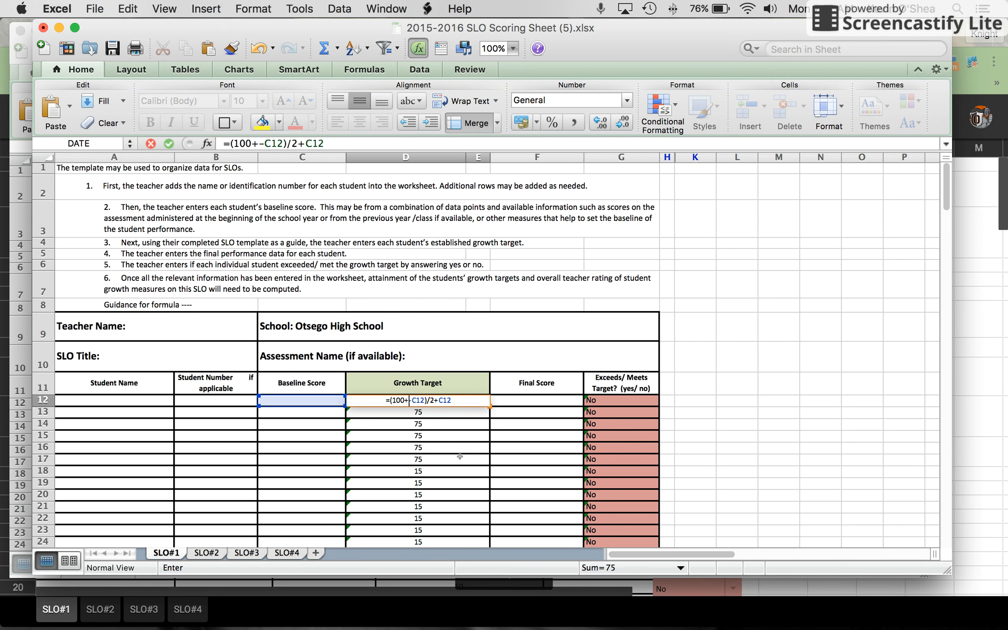
key(Return)
click(487, 403)
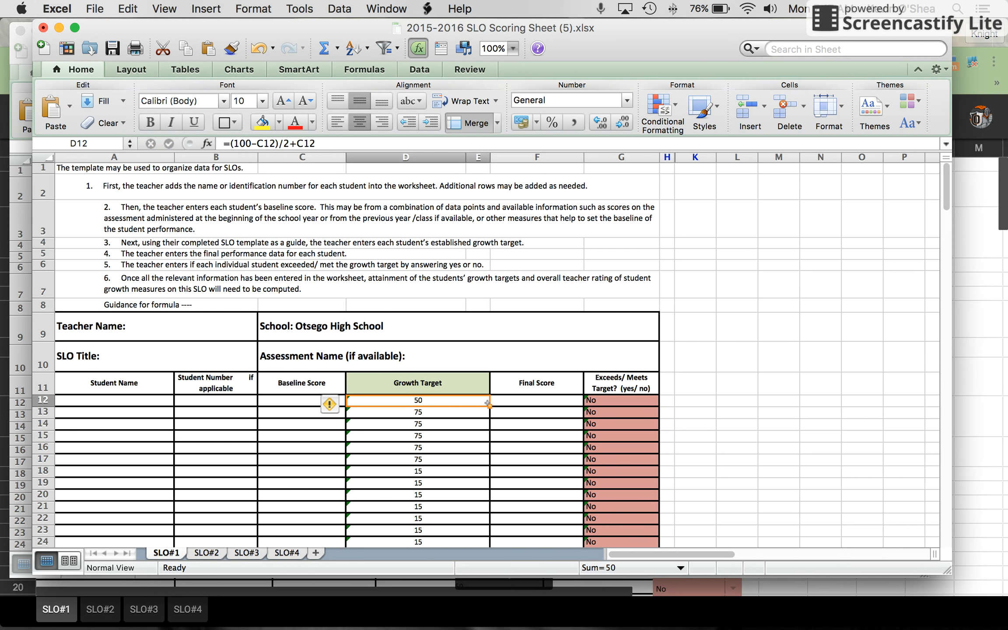
drag(490, 406, 459, 378)
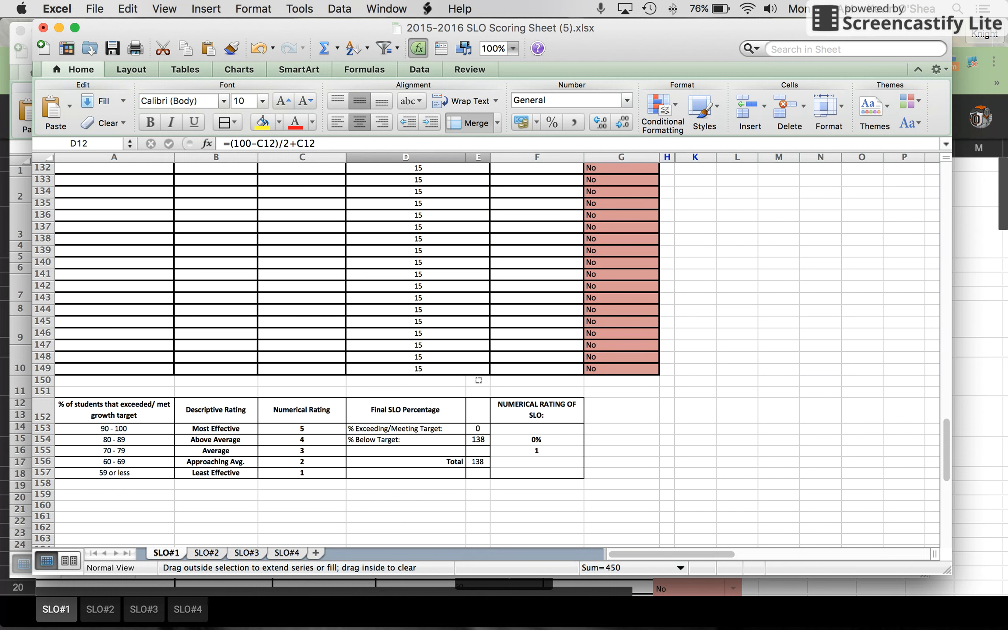
Look through the SLO#2, SLO#3 and SLO#4 sheets and check the D12 Growth Target formula on SLO#2
click(165, 554)
click(206, 553)
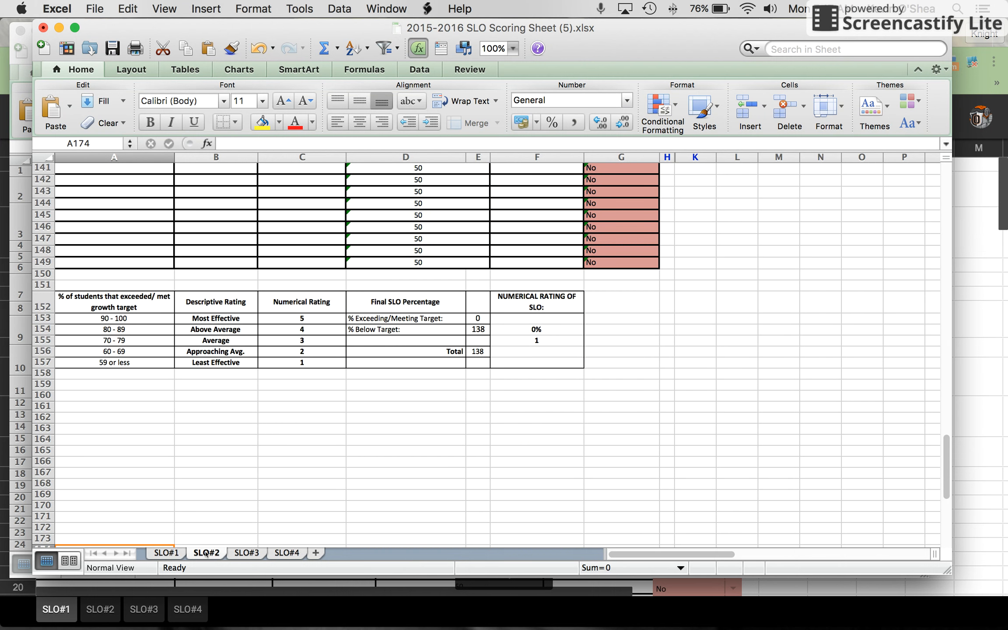
click(245, 553)
click(288, 553)
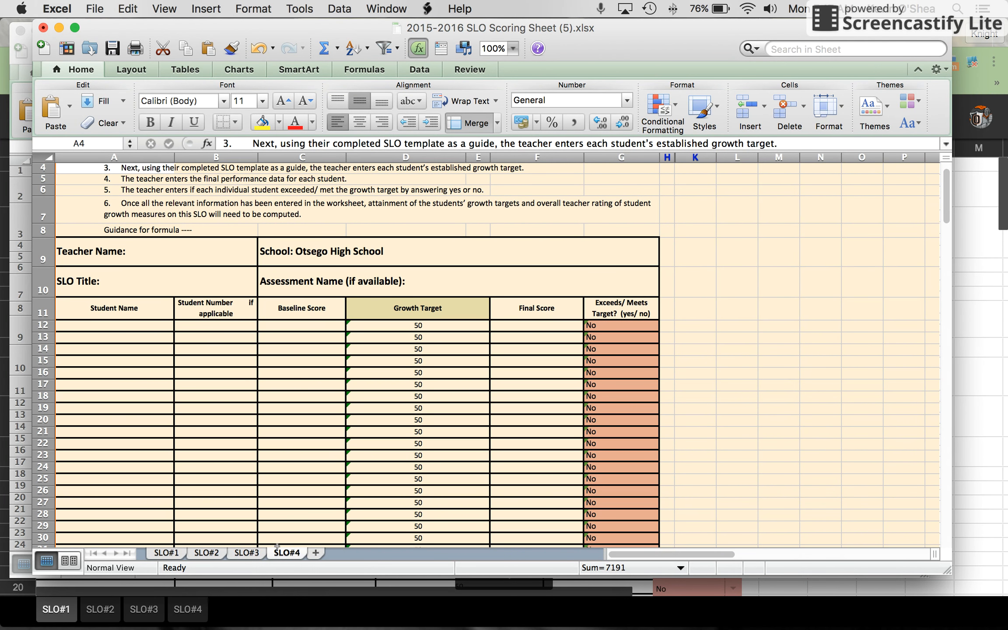
click(207, 553)
scroll(366, 411, up, 20)
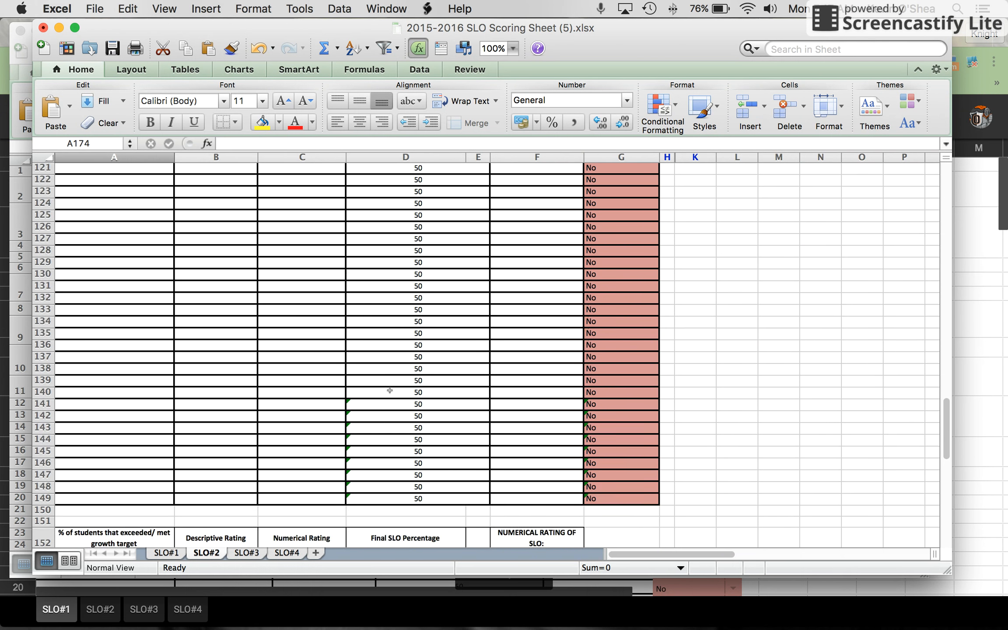
click(424, 399)
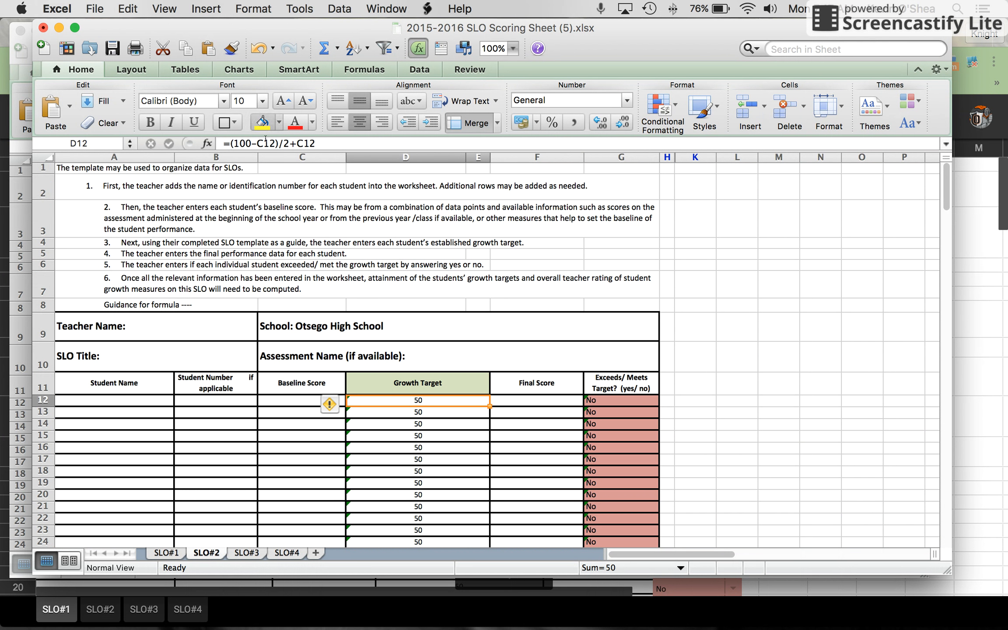
Enter a sample baseline score of 10 and a final score of 60 in row 12 of the SLO#2 sheet
click(289, 399)
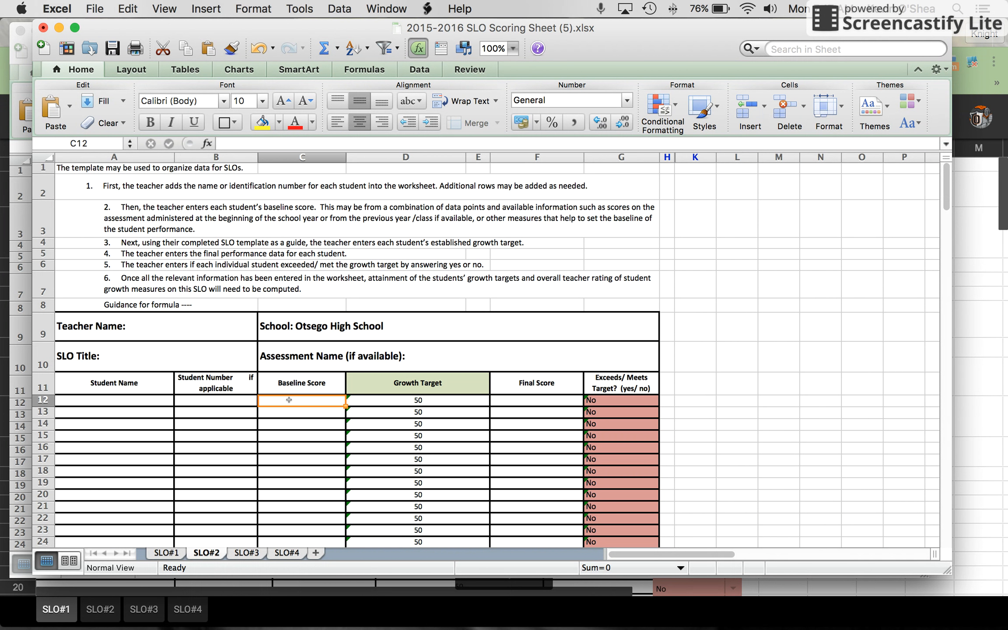
text(10)
key(Tab)
key(Tab)
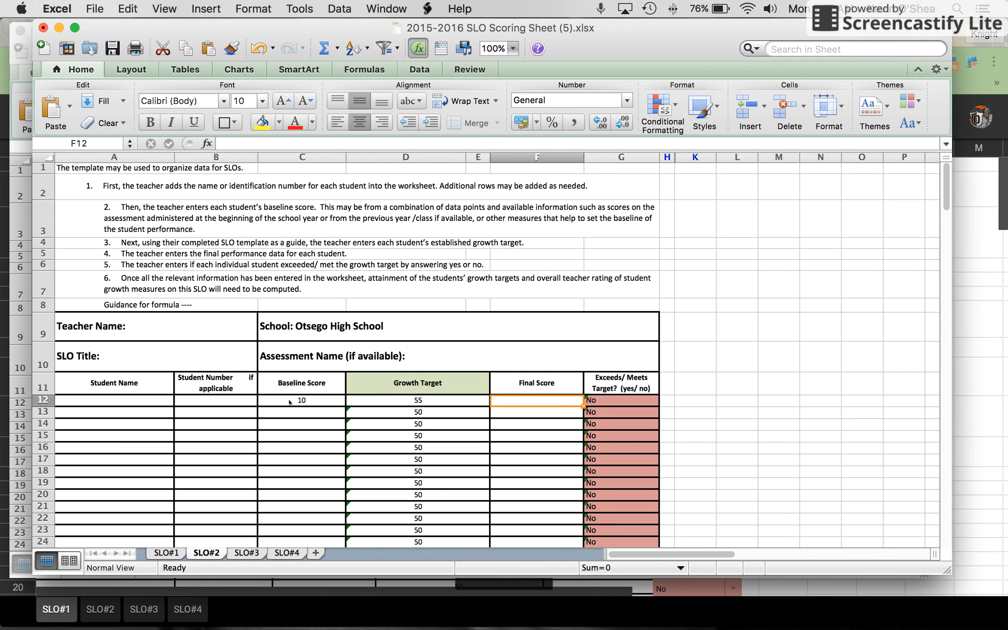
text(60)
key(Return)
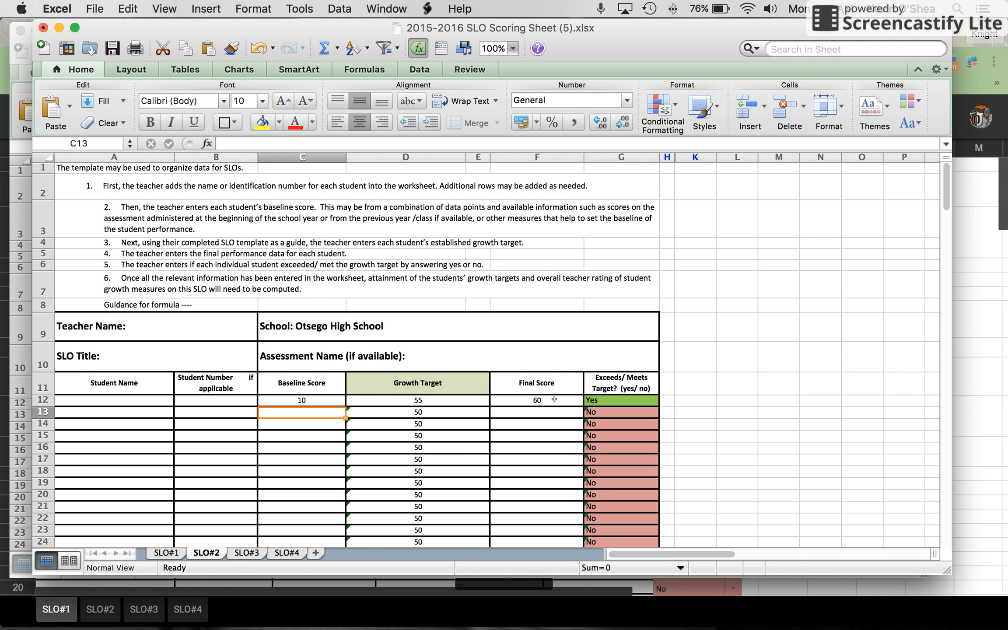
Clear the sample final score and baseline score from row 12 of the SLO#2 sheet
click(554, 399)
key(BackSpace)
click(320, 398)
key(BackSpace)
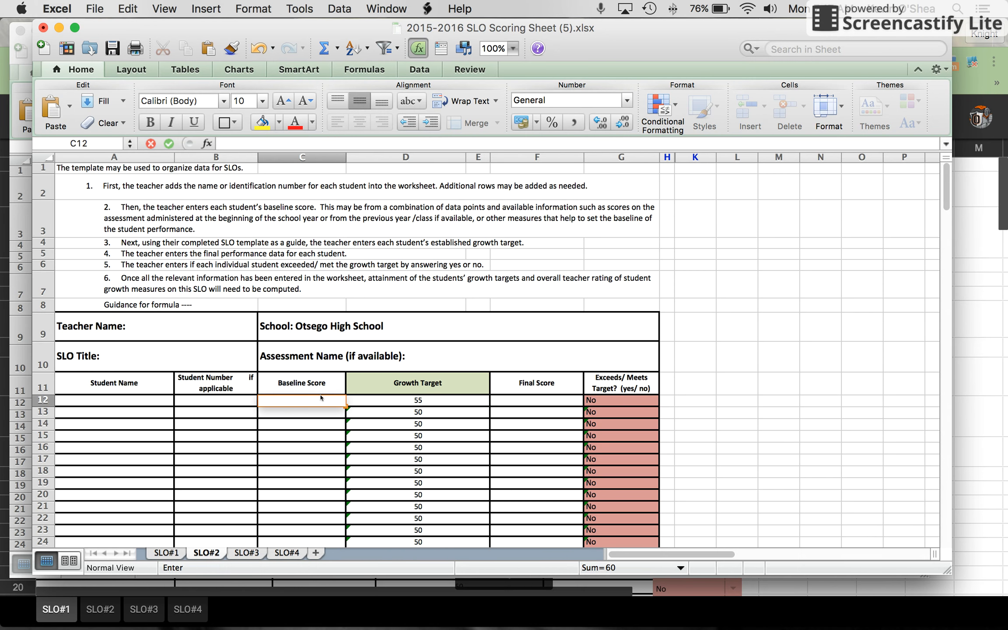
scroll(323, 398, down, 10)
scroll(346, 396, up, 8)
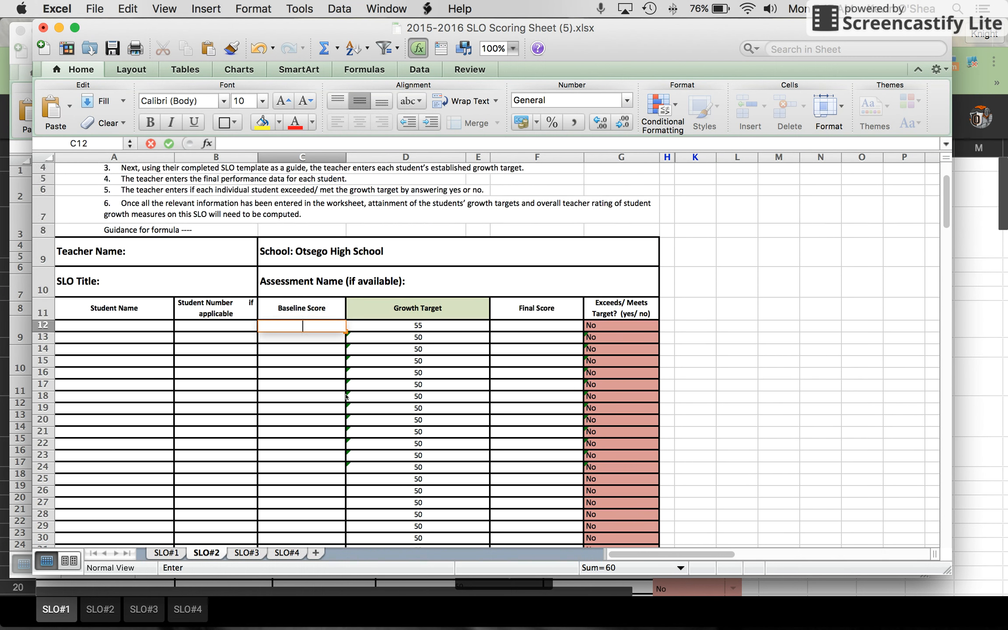
scroll(345, 396, up, 3)
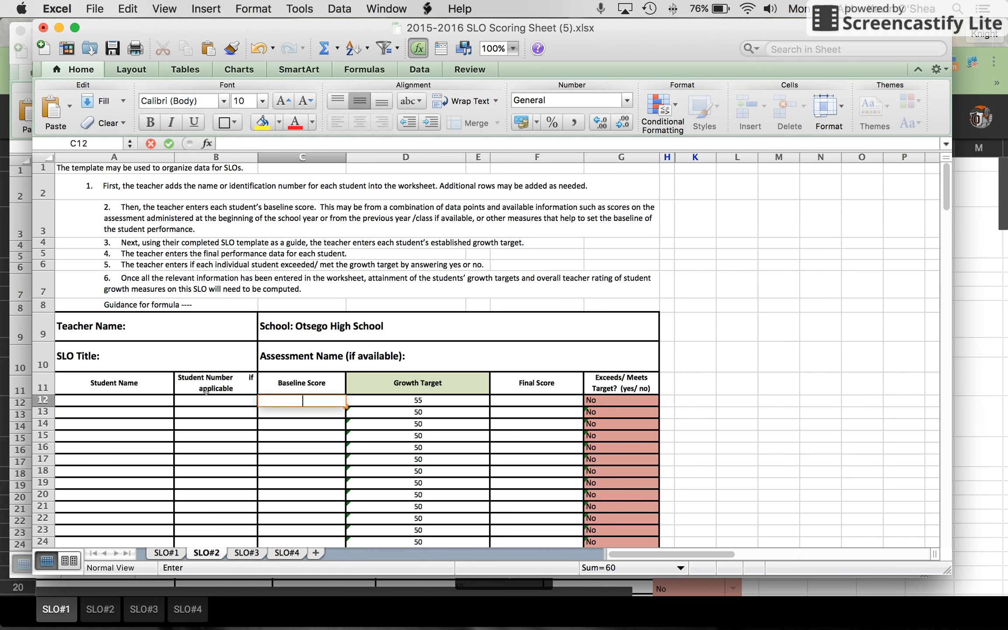
click(207, 431)
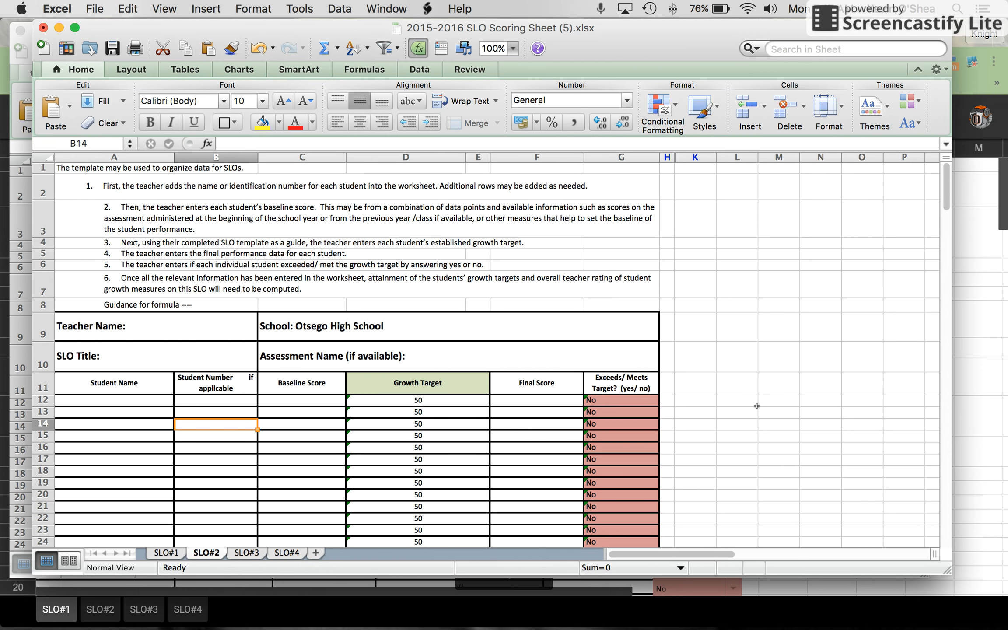
Select the student data block A12:G22 on the SLO#2 sheet
drag(105, 400, 612, 521)
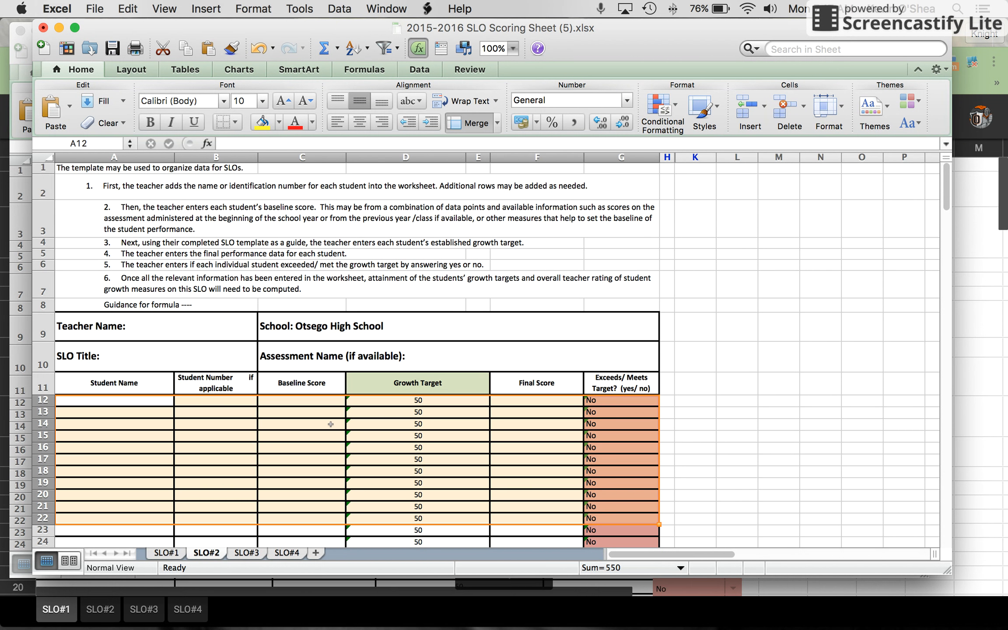